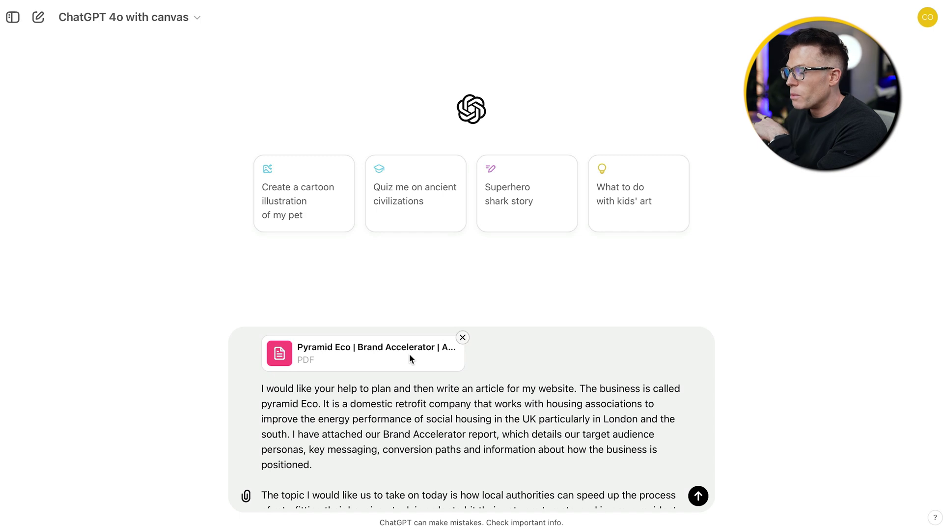
# Step: Review the sent article brief and scroll through ChatGPT's proposed outline
pyautogui.scroll(-6, 439, 427)
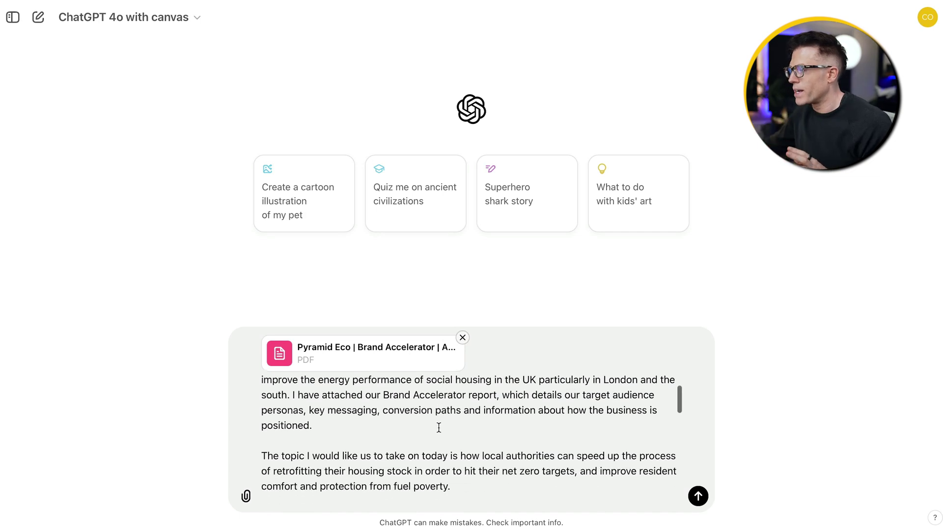
pyautogui.scroll(-8, 439, 427)
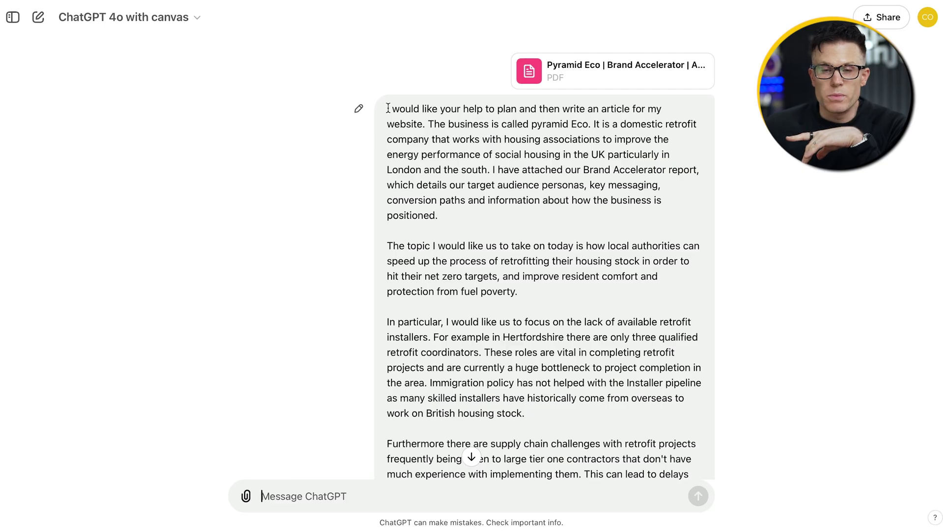
pyautogui.moveTo(430, 105); pyautogui.dragTo(436, 128)
pyautogui.scroll(-20, 439, 394)
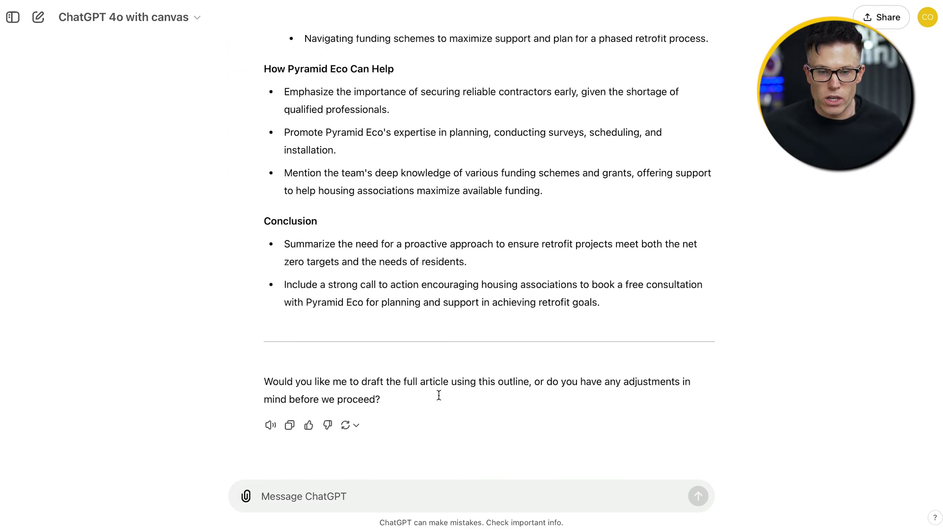
# Step: Send the follow-up 'Go ahead and write the article please'
pyautogui.click(431, 493)
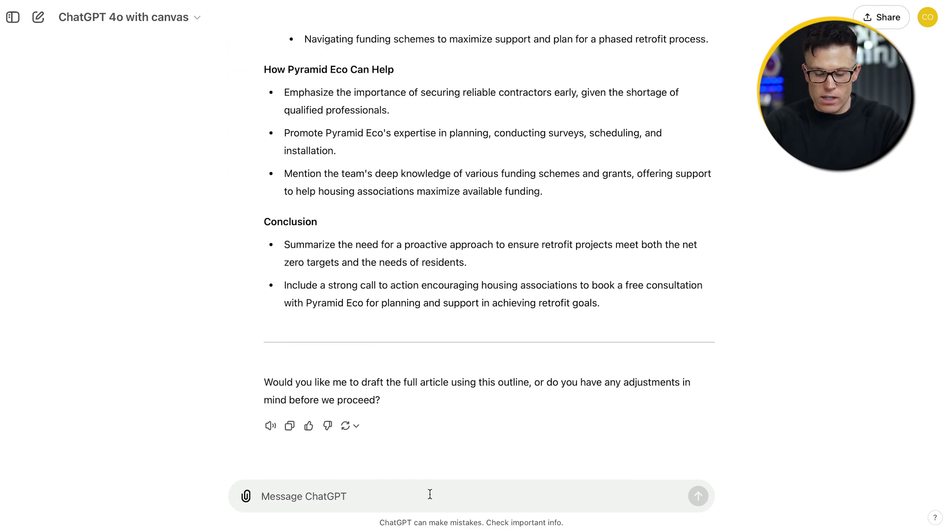
pyautogui.write('Go')
pyautogui.write(' ahead and write the article please')
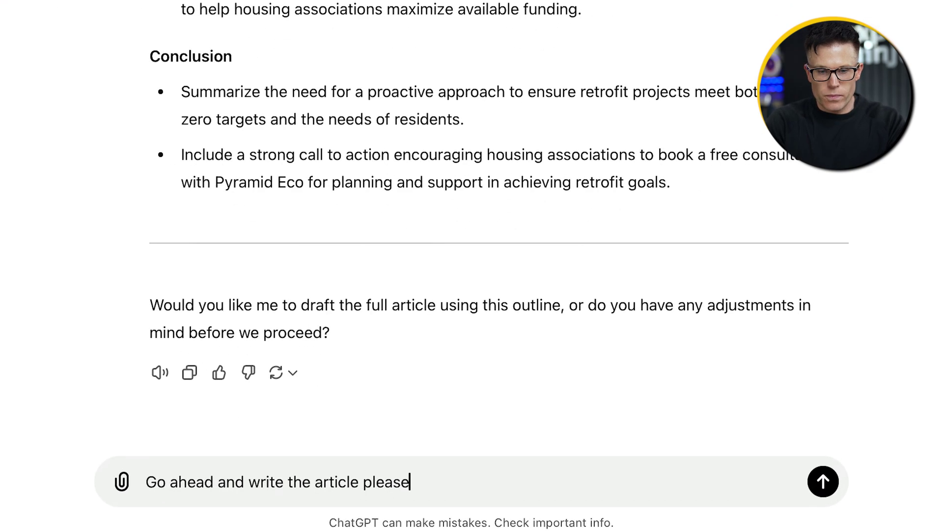
pyautogui.press('Return')
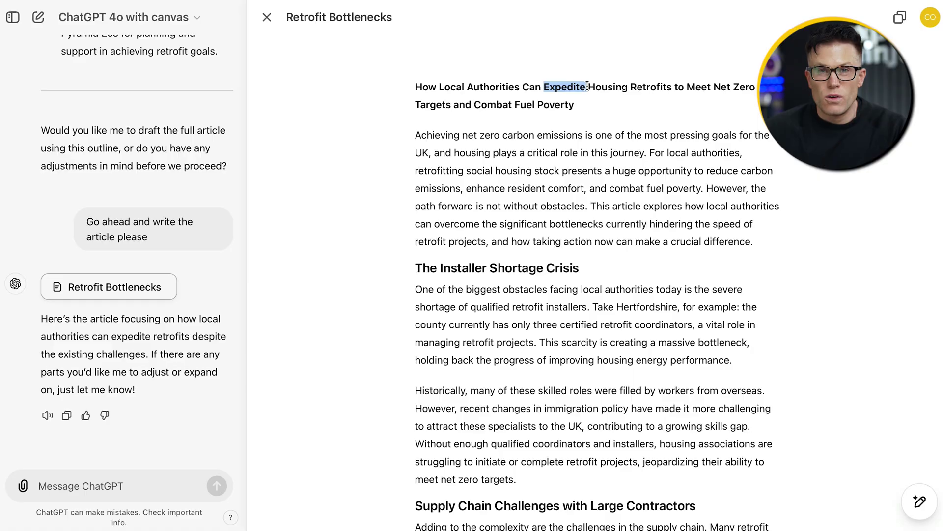
# Step: Replace 'Expedite' with 'Accelerate' in the article title and scroll through the canvas draft
pyautogui.write('Accelerate')
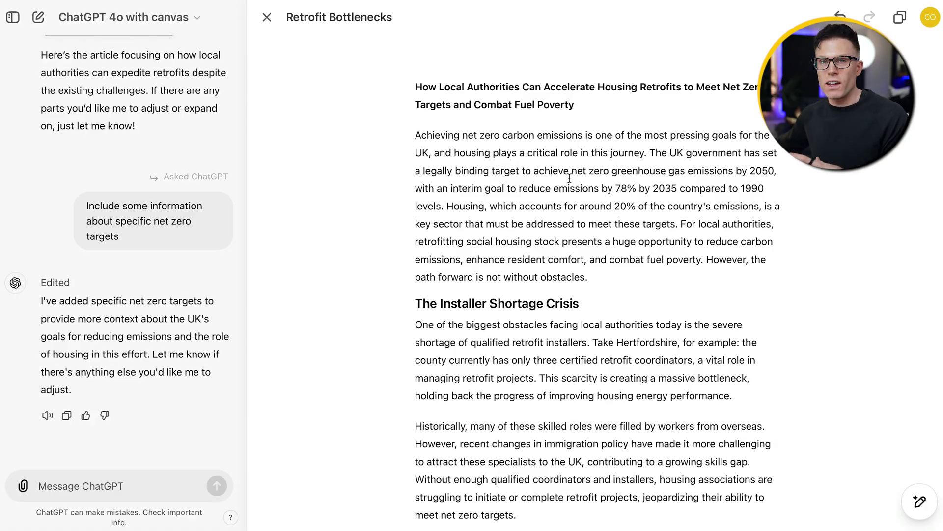
pyautogui.scroll(-5, 558, 274)
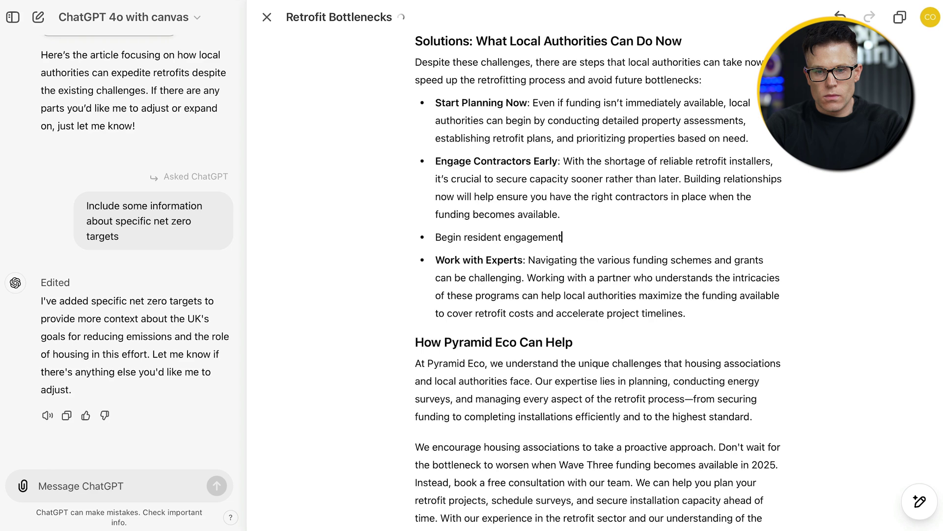
# Step: Select the resident engagement bullet and ask ChatGPT to 'Finish this bullet point'
pyautogui.hotkey('shift', 'Home')
pyautogui.hotkey('ctrl', 'b')
pyautogui.click(498, 218)
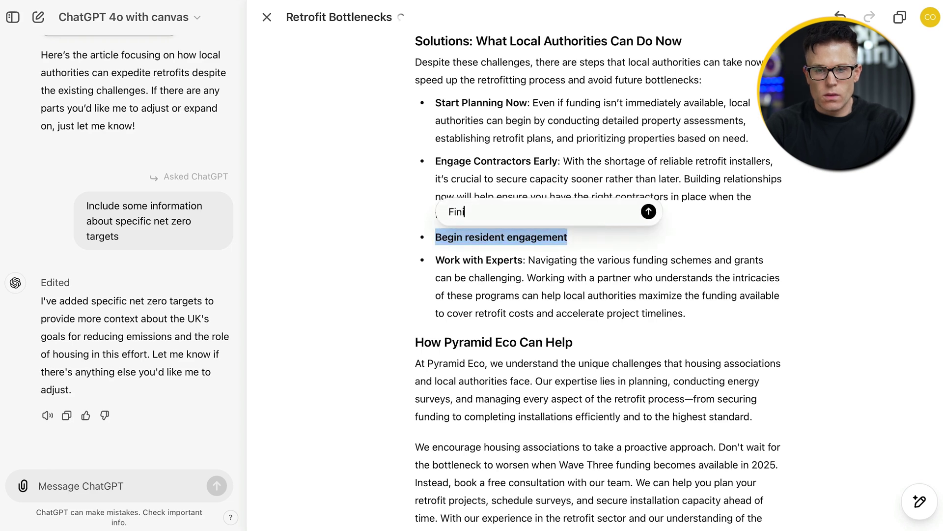
pyautogui.write('Finish this bullet point')
pyautogui.press('Return')
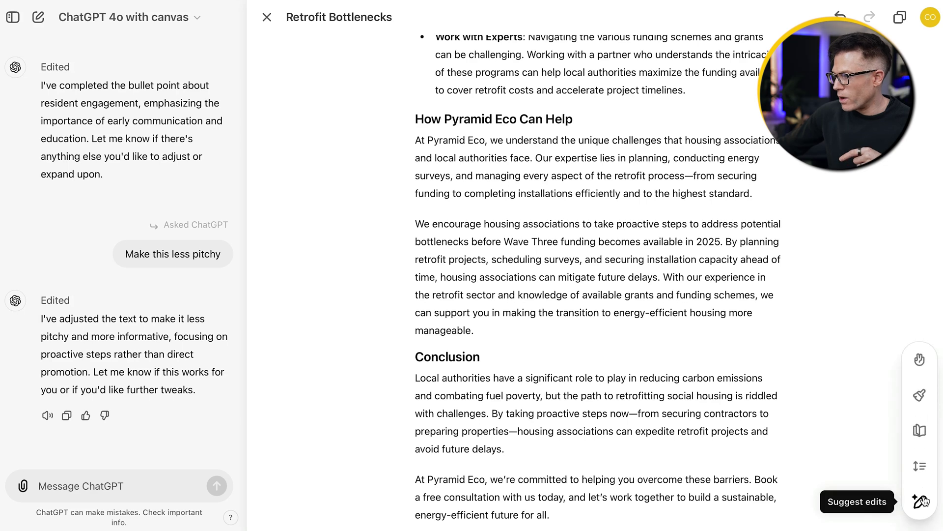
# Step: Request suggested edits, view the supply-chain comment, and apply the alternative funding suggestion
pyautogui.click(922, 503)
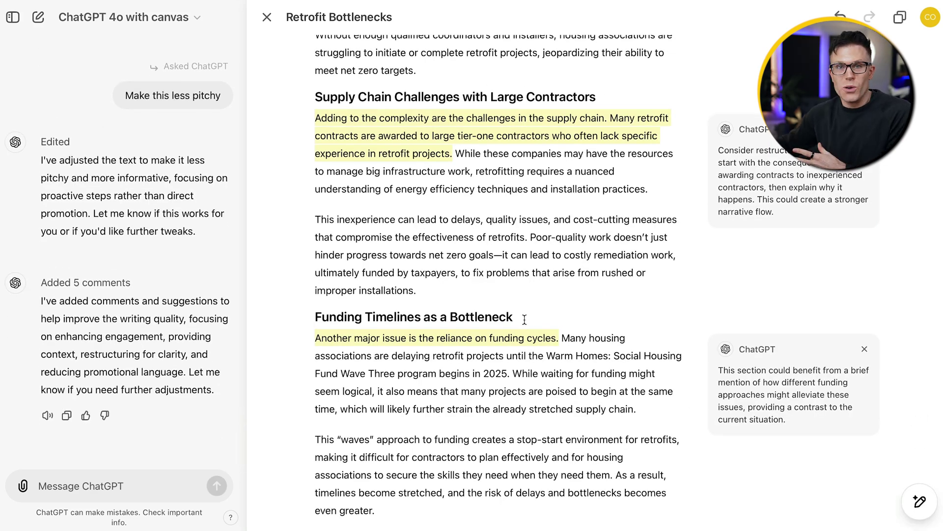
pyautogui.click(765, 161)
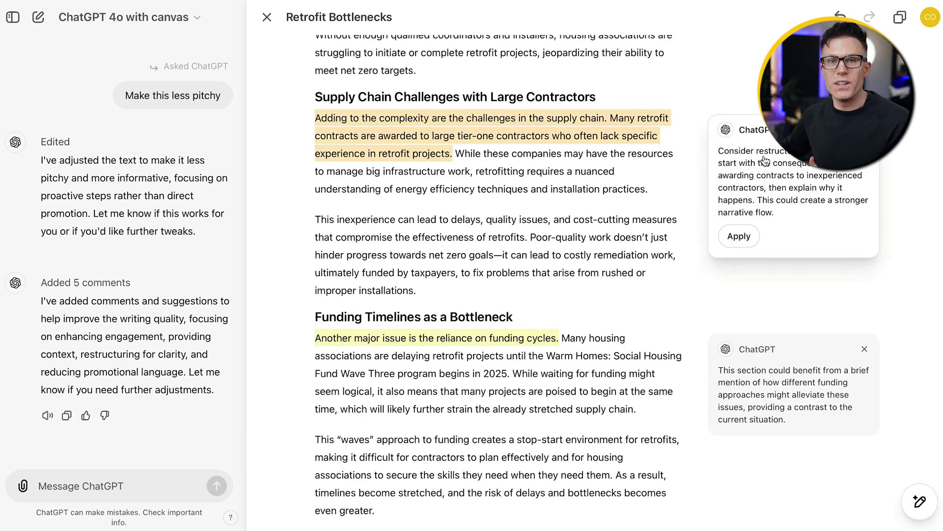
pyautogui.click(744, 420)
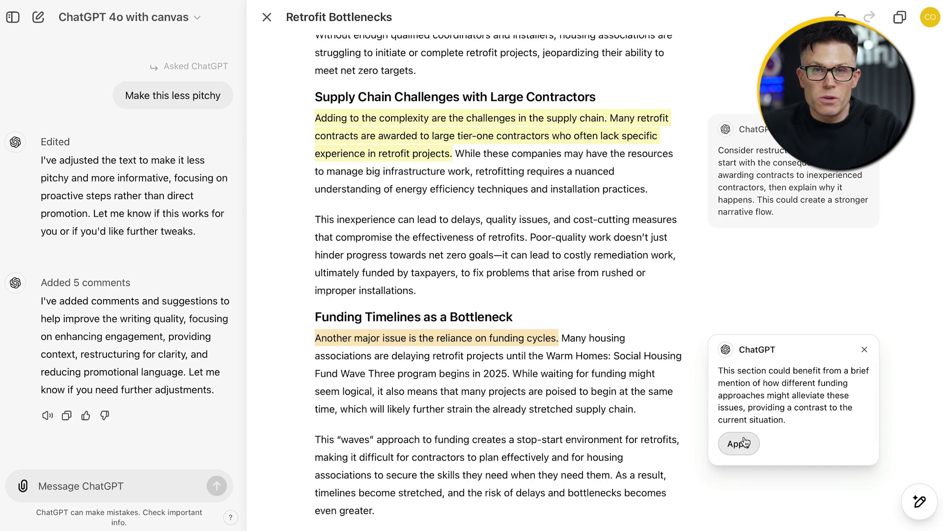
pyautogui.click(739, 443)
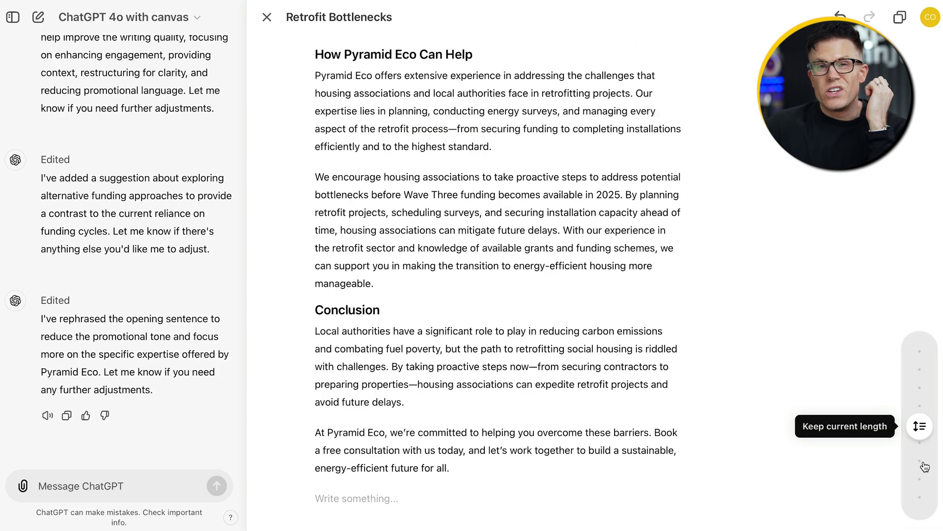
# Step: Shorten the article to the shortest length, then restore the previous full-length version
pyautogui.moveTo(921, 435); pyautogui.dragTo(930, 506)
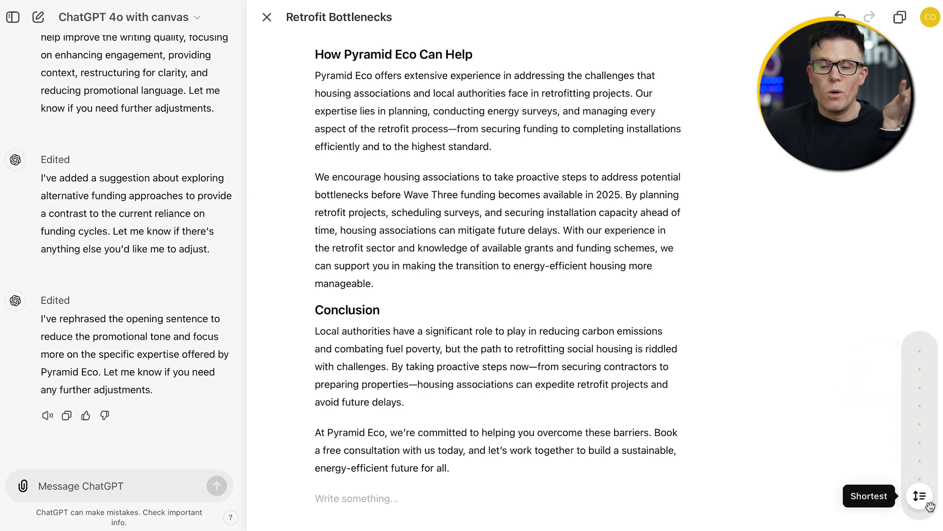
pyautogui.click(930, 506)
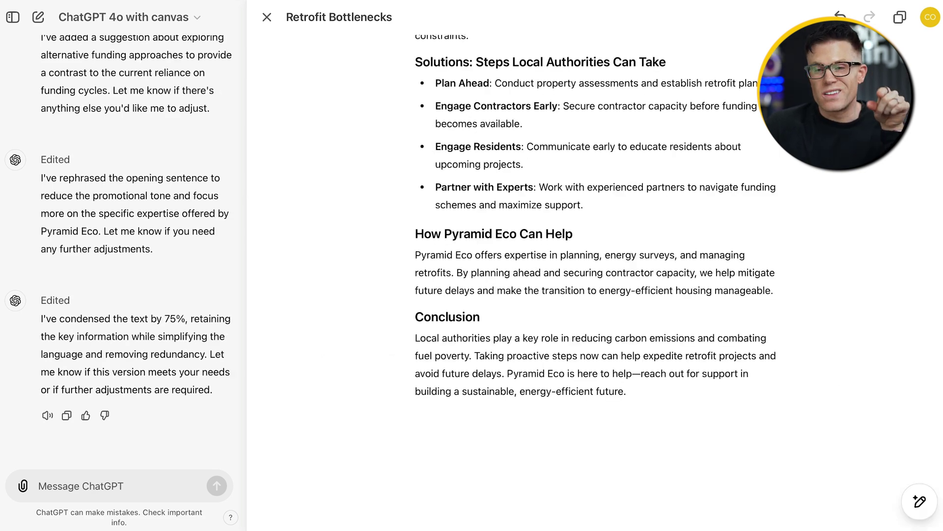
pyautogui.click(840, 18)
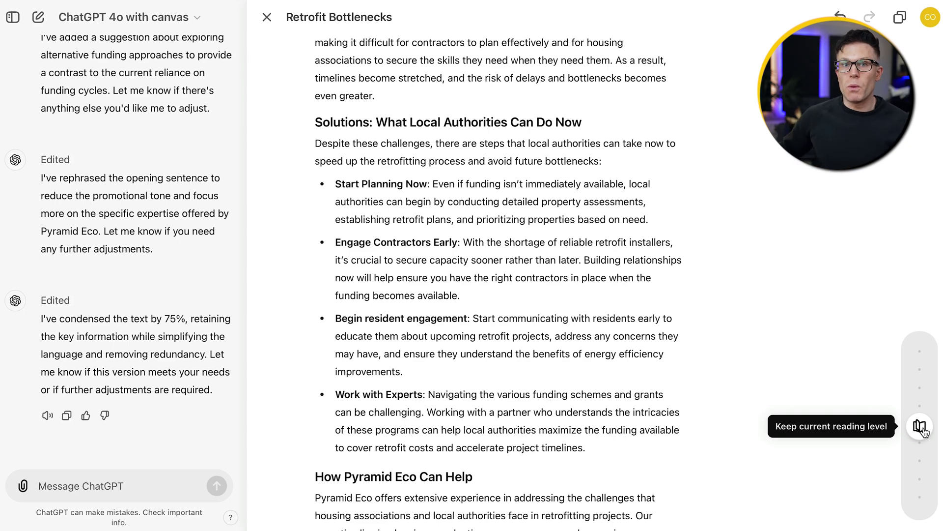
# Step: Paste the website sitemap and send a request to add internal links to the Pyramid Eco paragraph
pyautogui.click(922, 428)
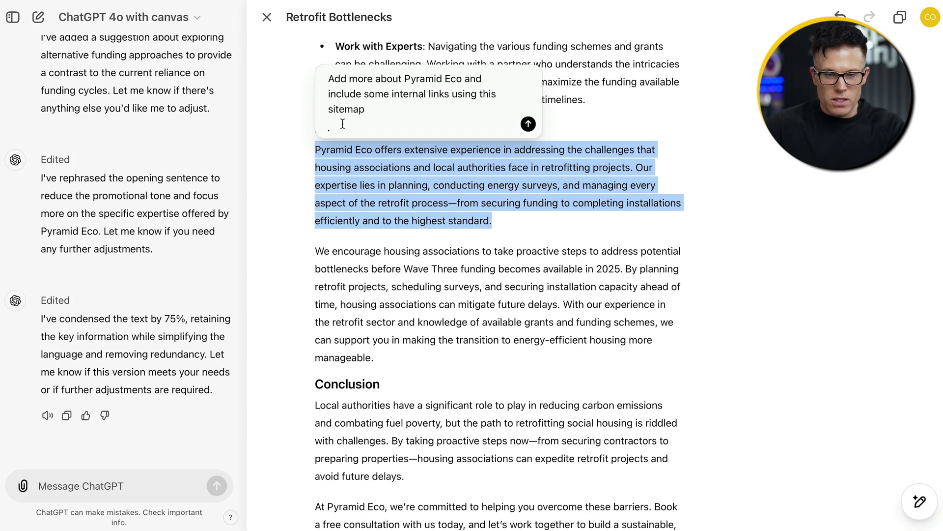
pyautogui.hotkey('ctrl', 'v')
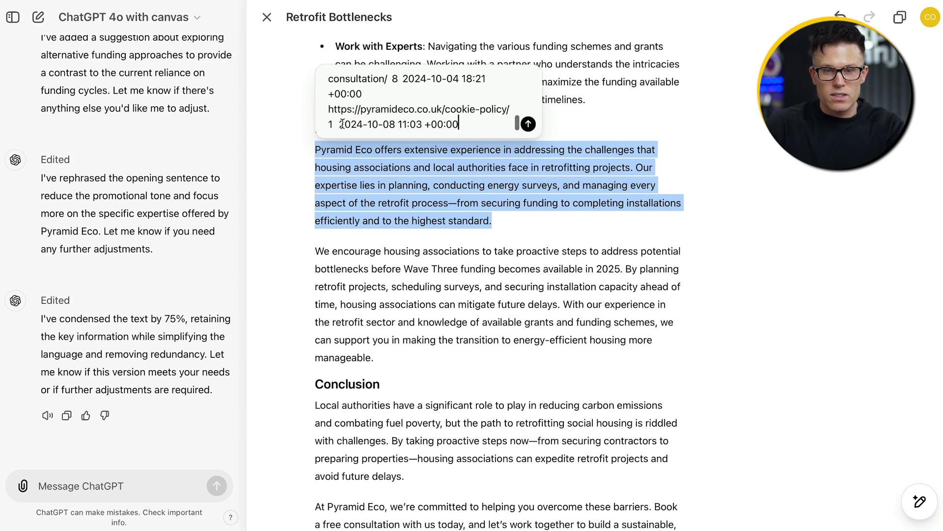
pyautogui.press('Return')
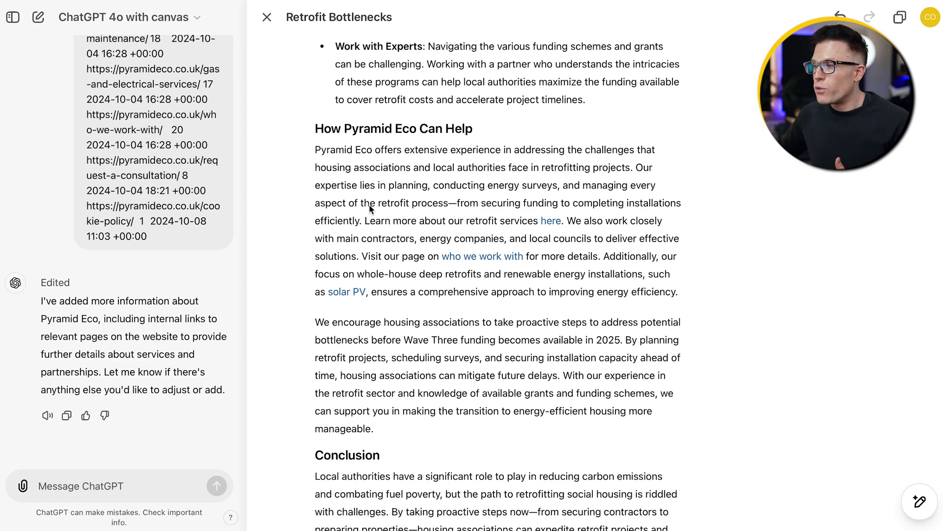
# Step: Open the model menu from the 'ChatGPT 4o with canvas' title to see o1-preview
pyautogui.click(175, 20)
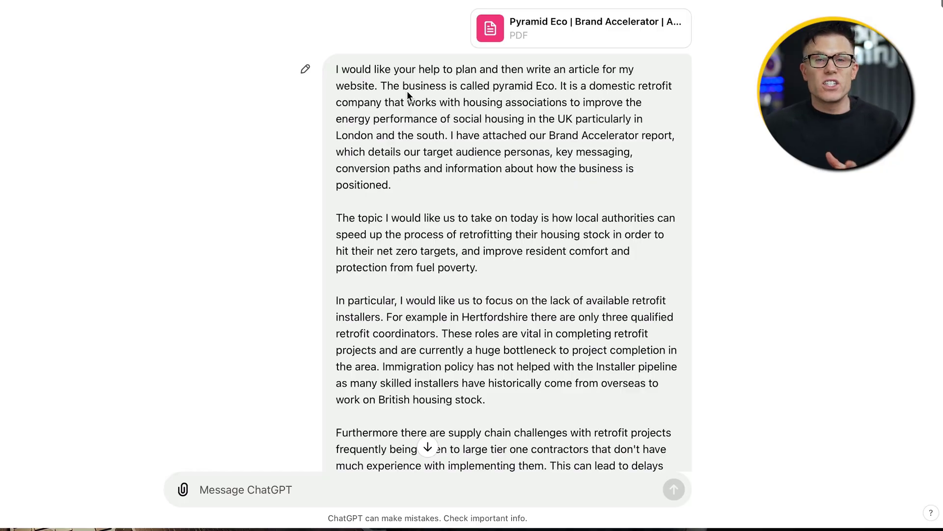
pyautogui.scroll(-5, 407, 91)
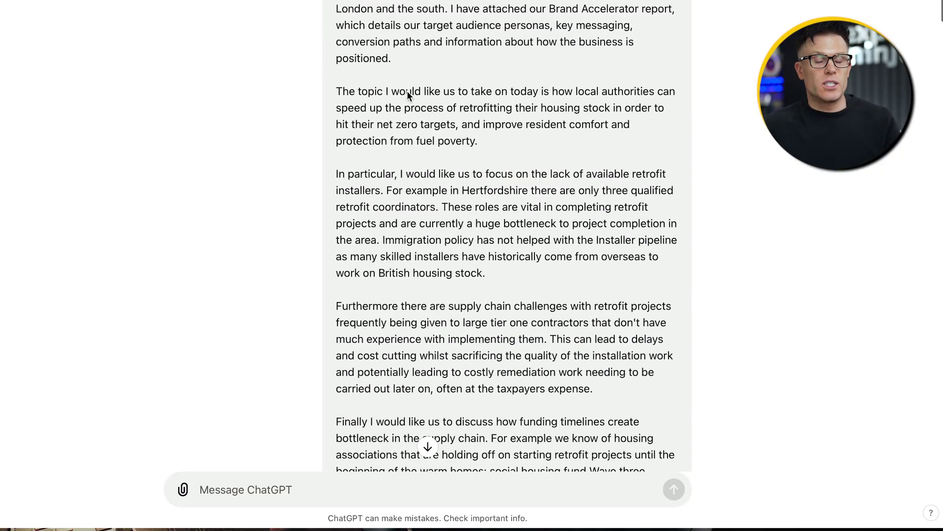
pyautogui.scroll(-1, 406, 91)
pyautogui.moveTo(346, 92); pyautogui.dragTo(524, 211)
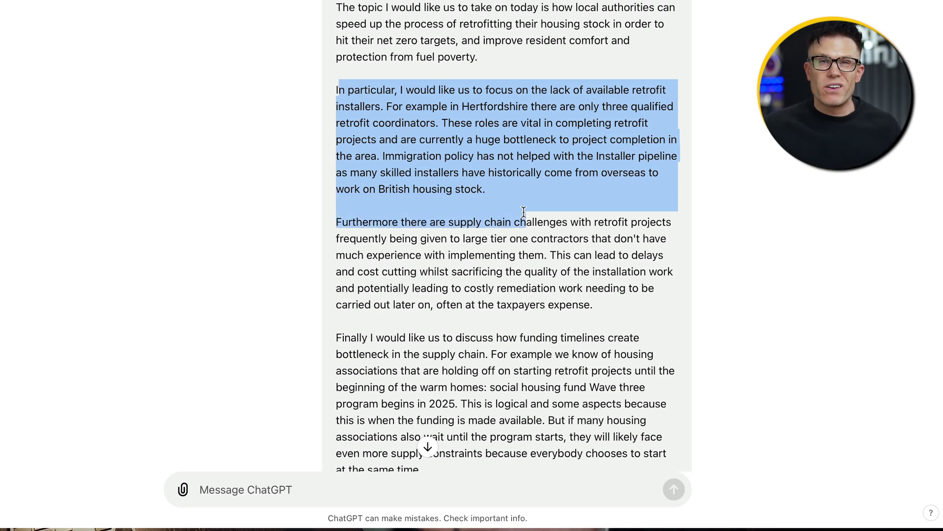
pyautogui.scroll(-5, 423, 276)
pyautogui.tripleClick(423, 275)
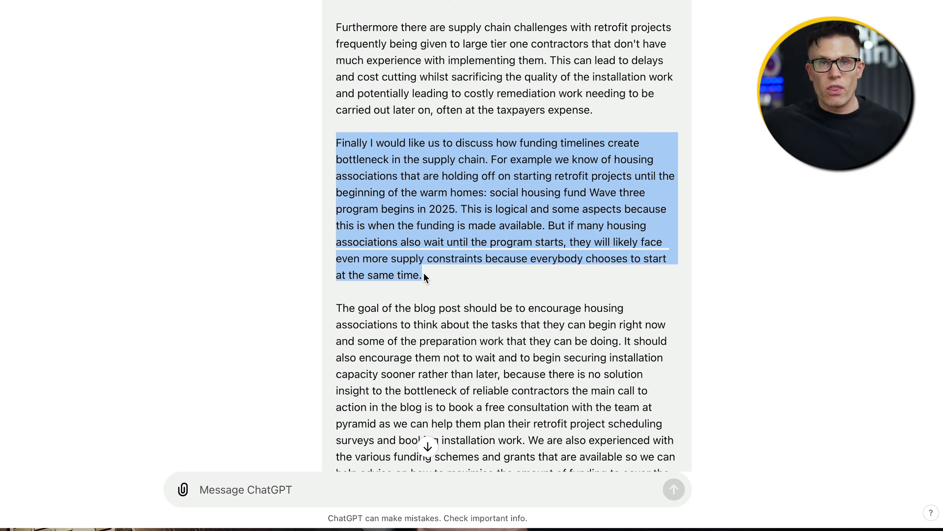
pyautogui.scroll(-3, 424, 275)
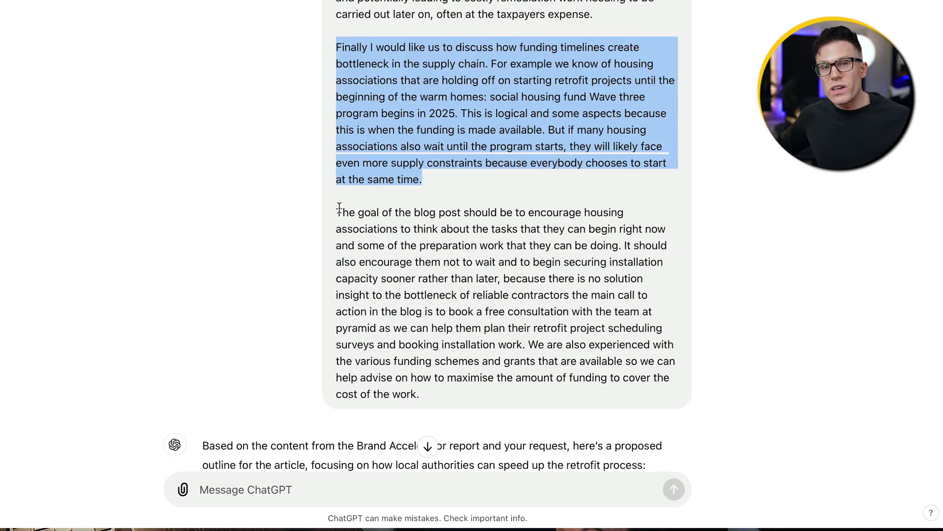
pyautogui.scroll(10, 339, 209)
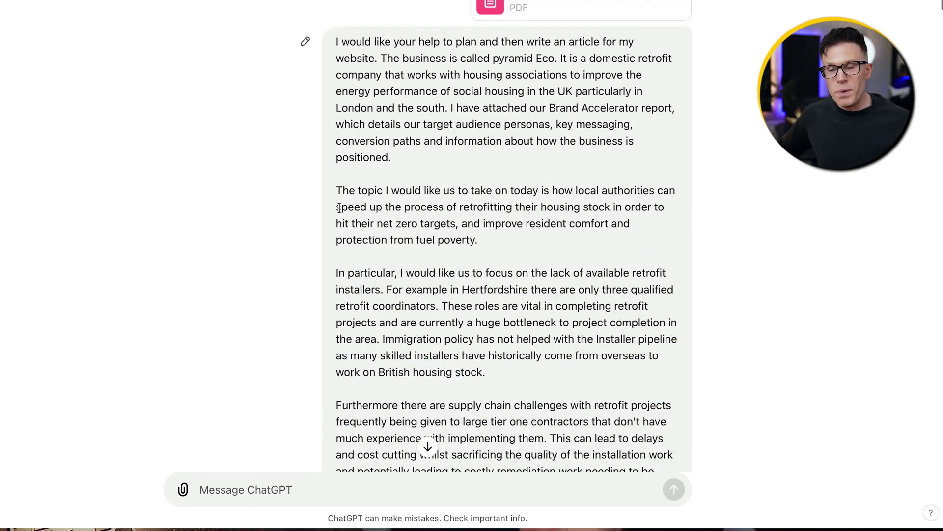